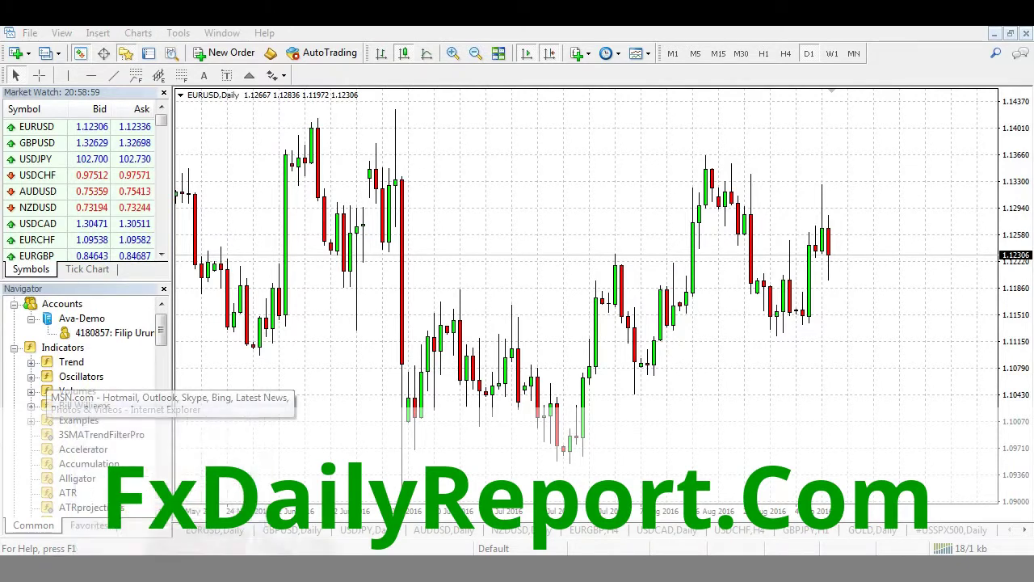
click(145, 477)
click(279, 42)
text(mql5)
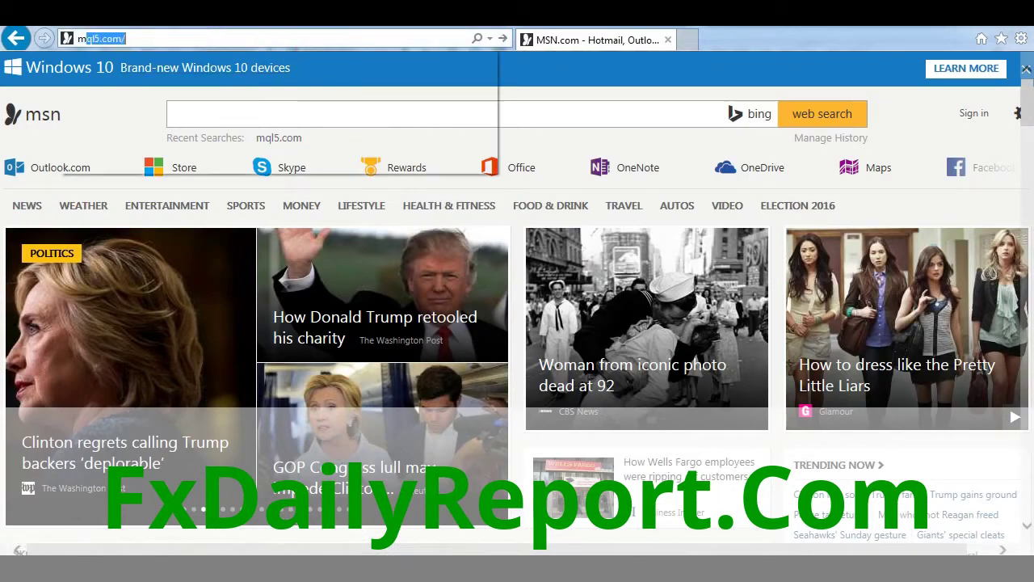
text(.o)
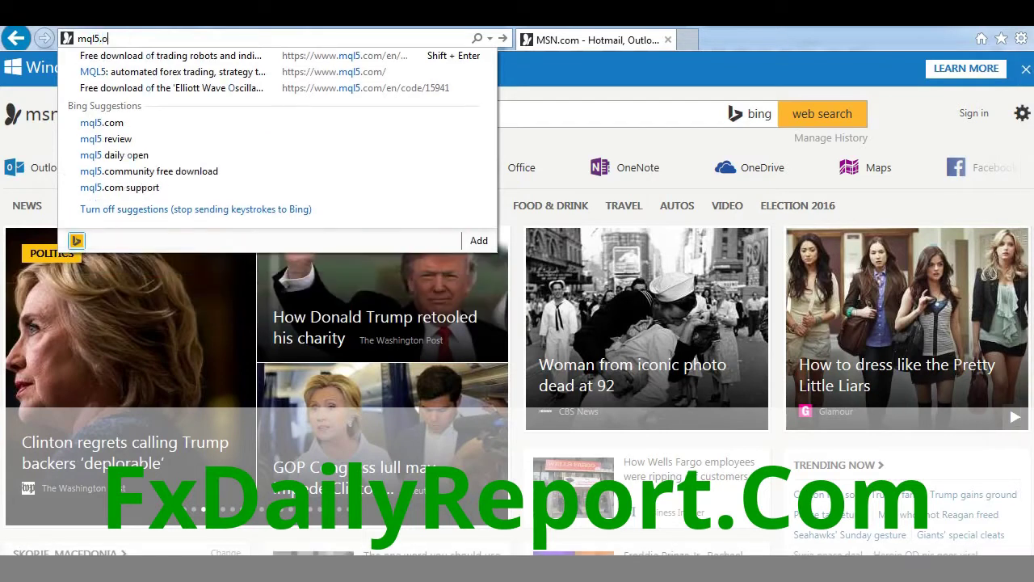
key(BackSpace)
key(BackSpace)
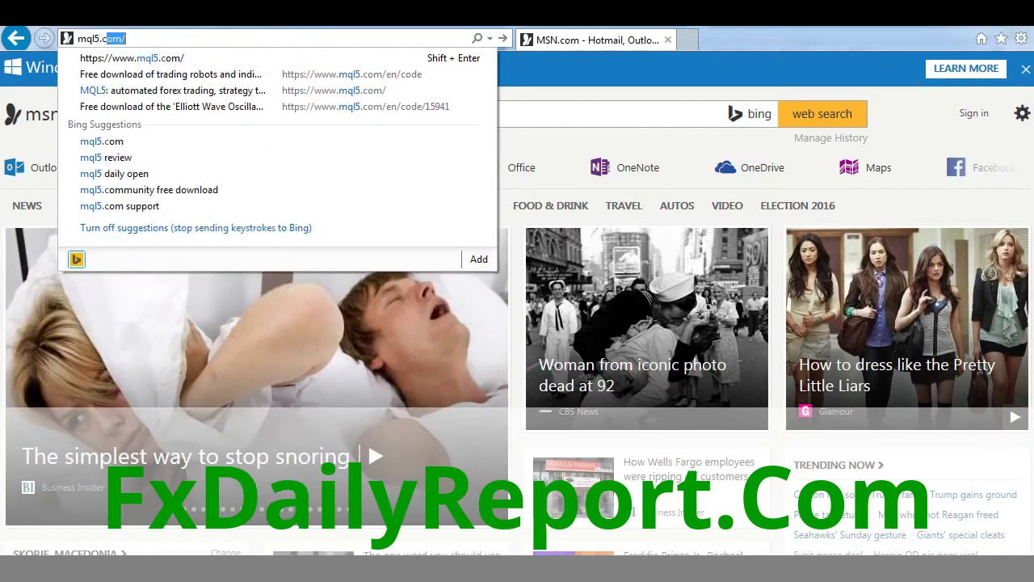
key(Return)
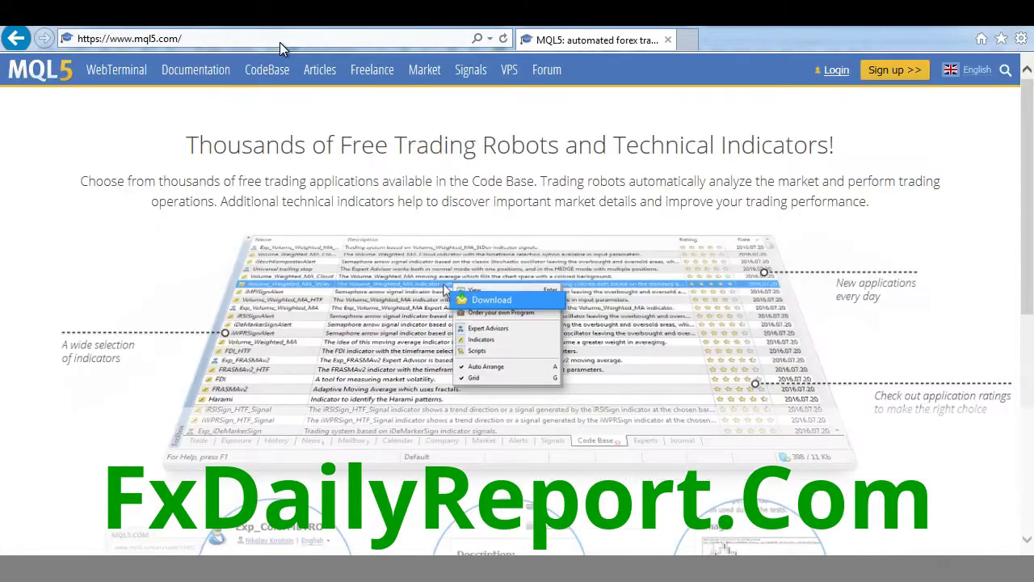
Browse the MQL5 CodeBase to its MetaTrader 4 indicator list.
click(271, 68)
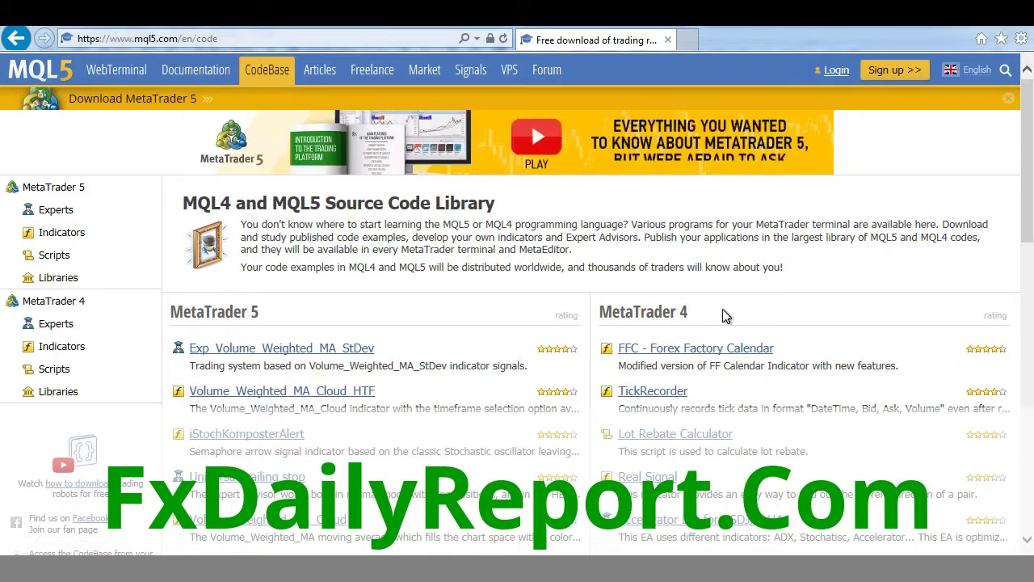
scroll(727, 218, down, 4)
scroll(727, 218, up, 1)
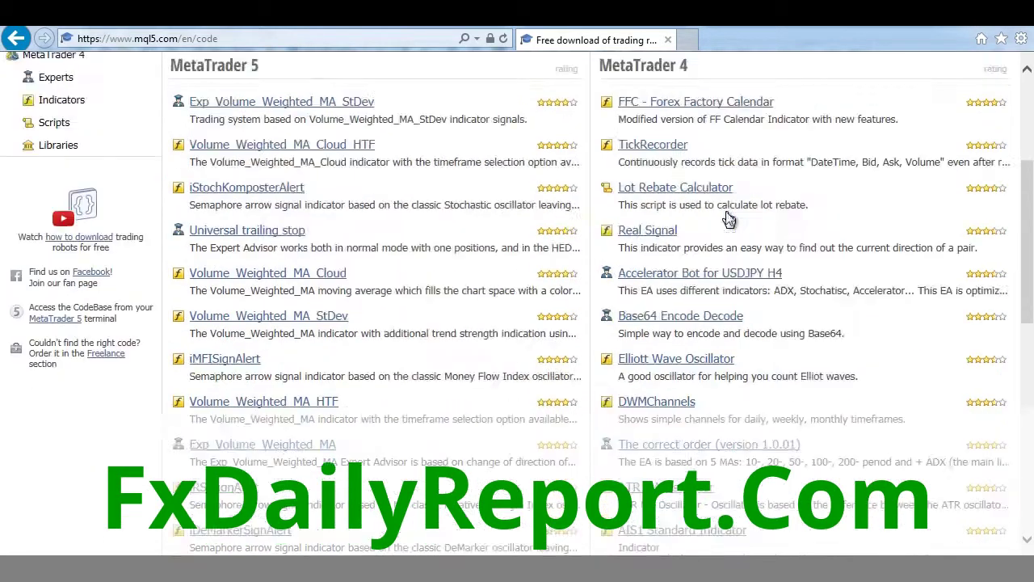
scroll(727, 218, down, 1)
scroll(727, 218, down, 3)
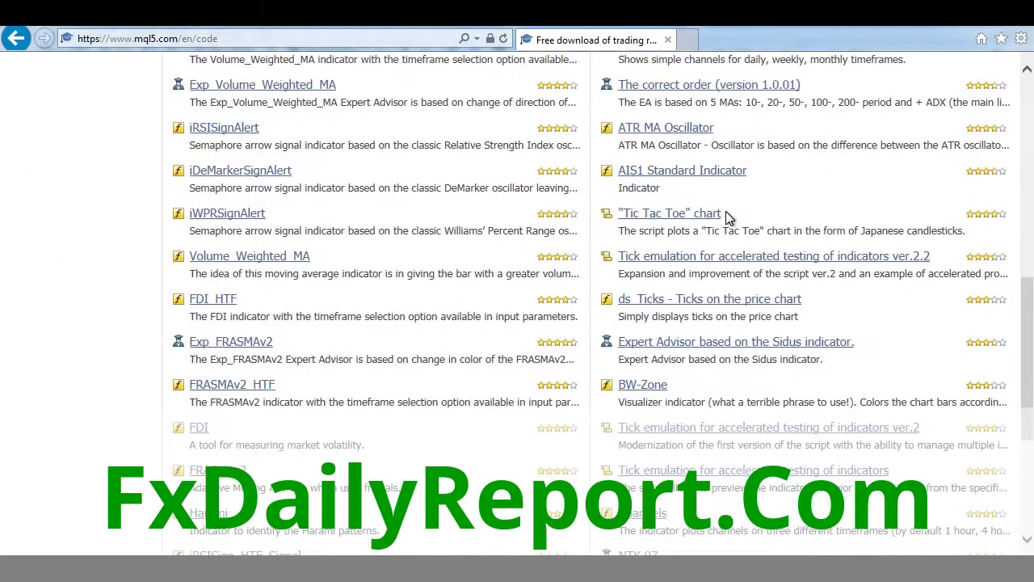
scroll(727, 217, up, 4)
scroll(727, 216, up, 1)
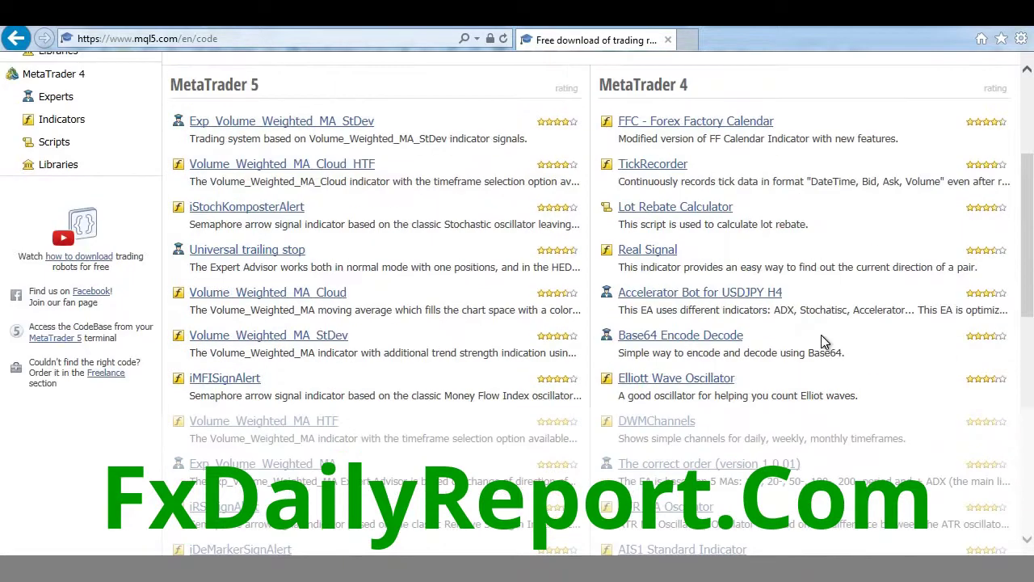
Download the Elliott Wave Oscillator as 15941_en.zip and open it in WinRAR.
click(705, 386)
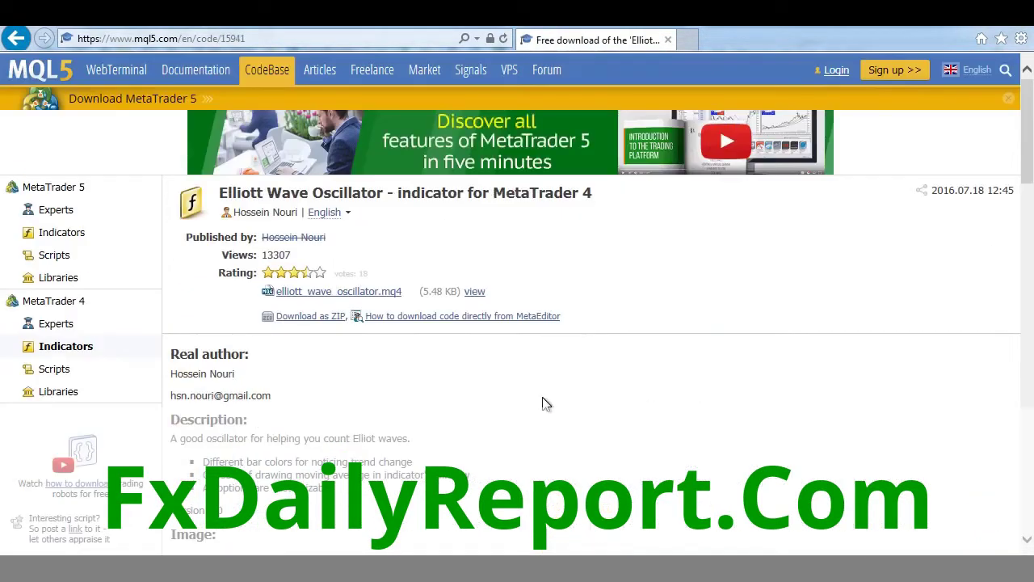
click(319, 318)
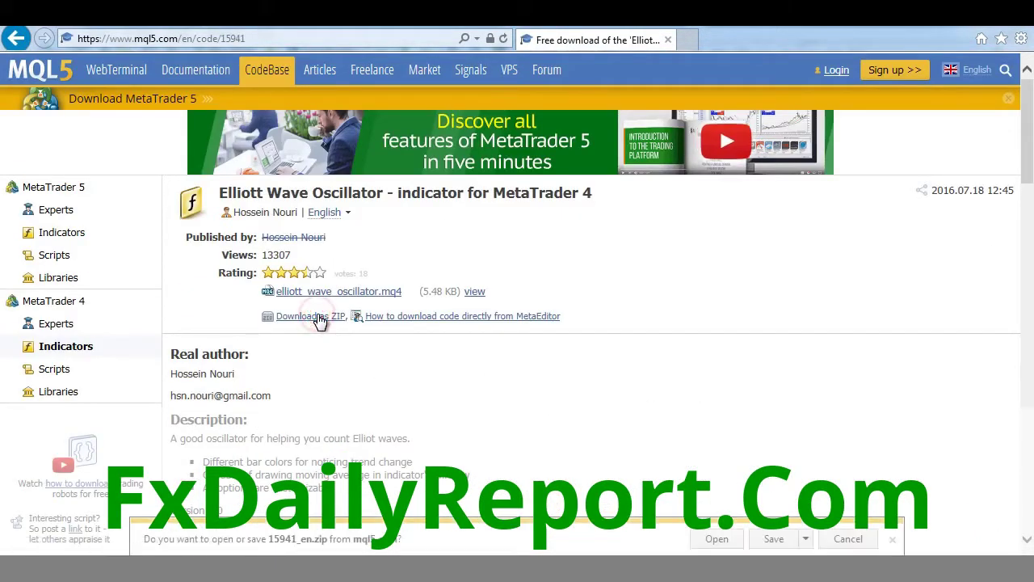
click(719, 541)
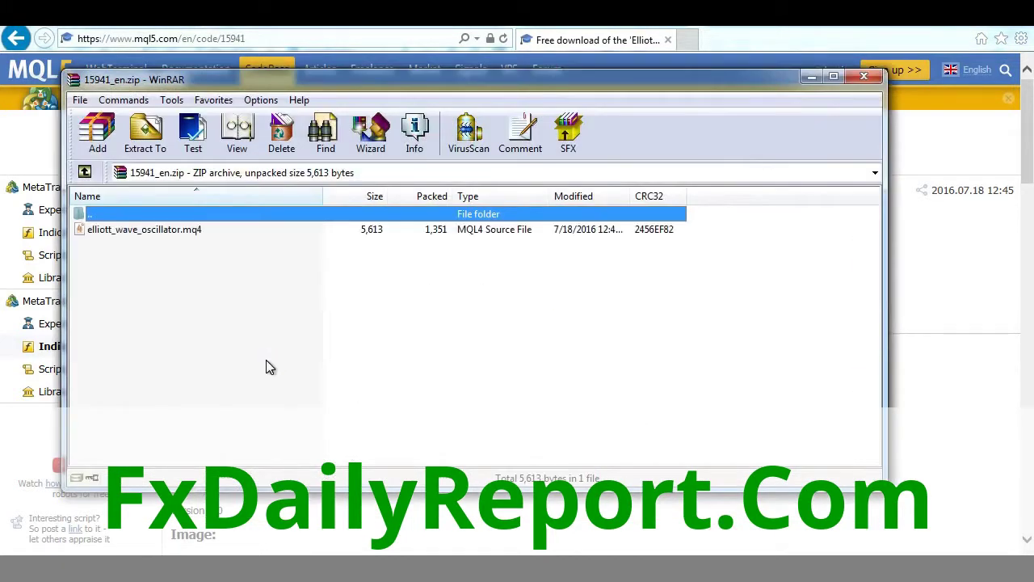
Select elliott_wave_oscillator.mq4 in WinRAR, then bring MetaTrader 4's EURUSD chart forward.
click(175, 227)
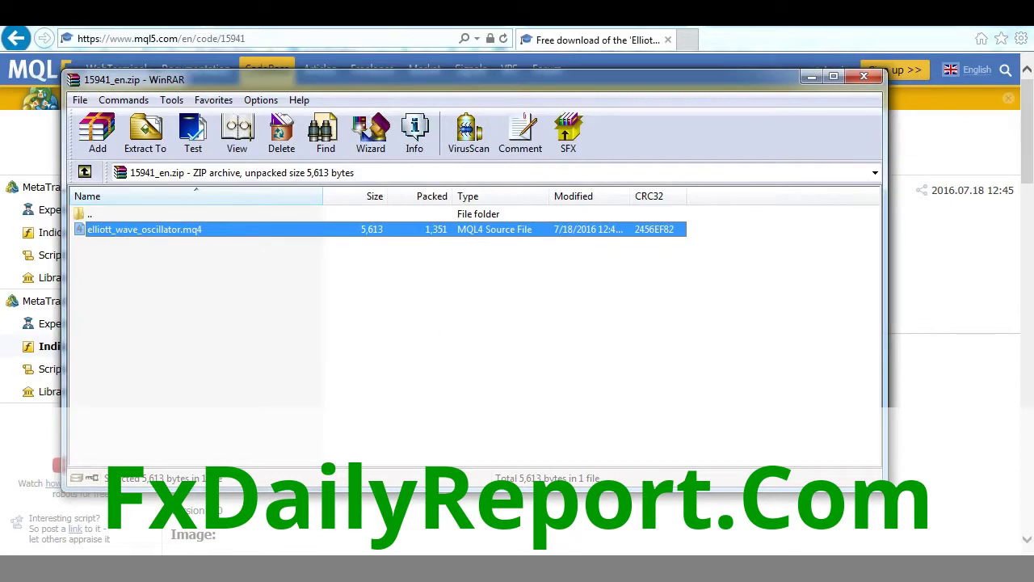
mouse_move(558, 565)
click(578, 476)
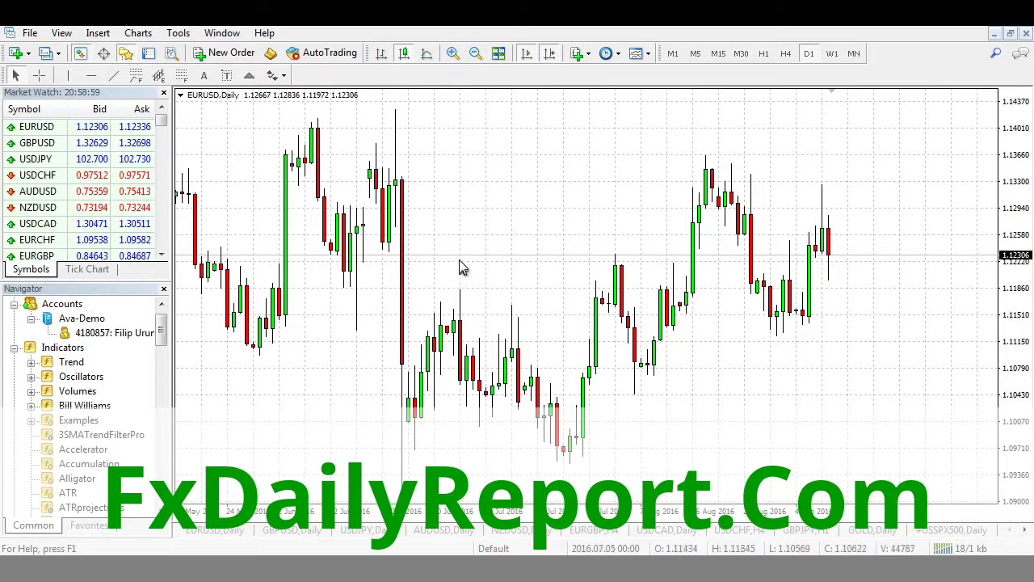
click(480, 223)
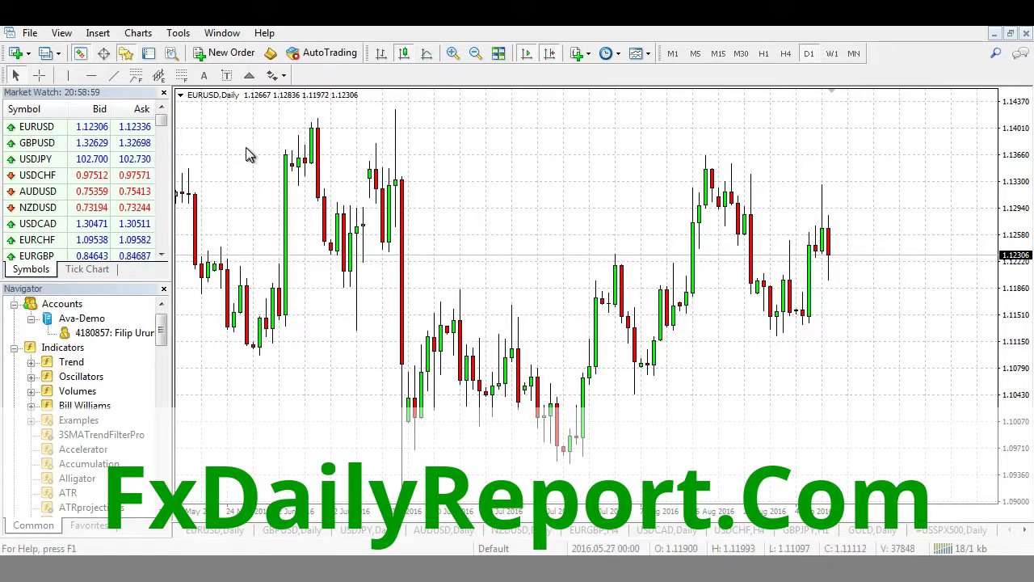
Open MetaTrader 4's data folder from the File menu.
click(29, 32)
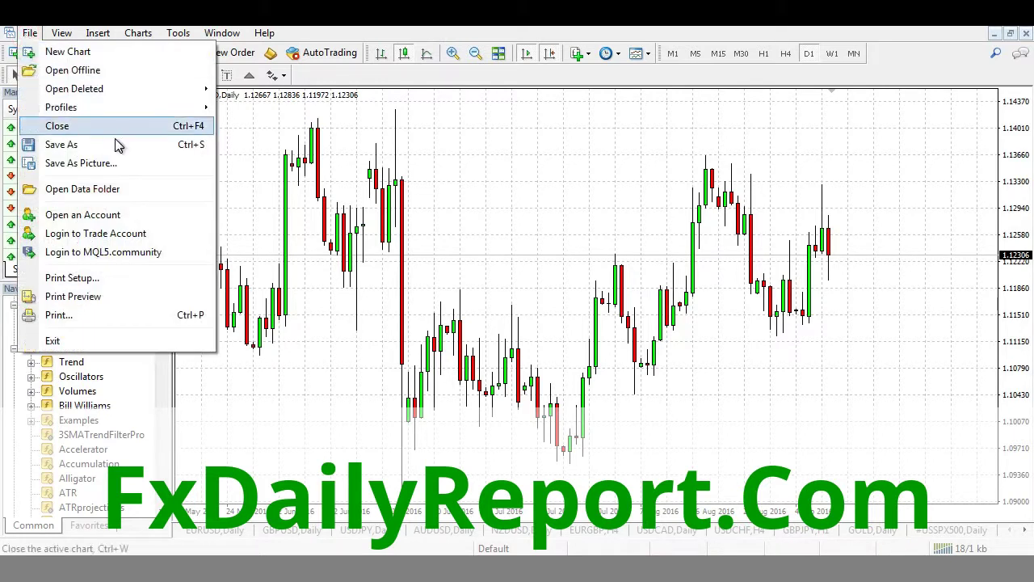
click(161, 196)
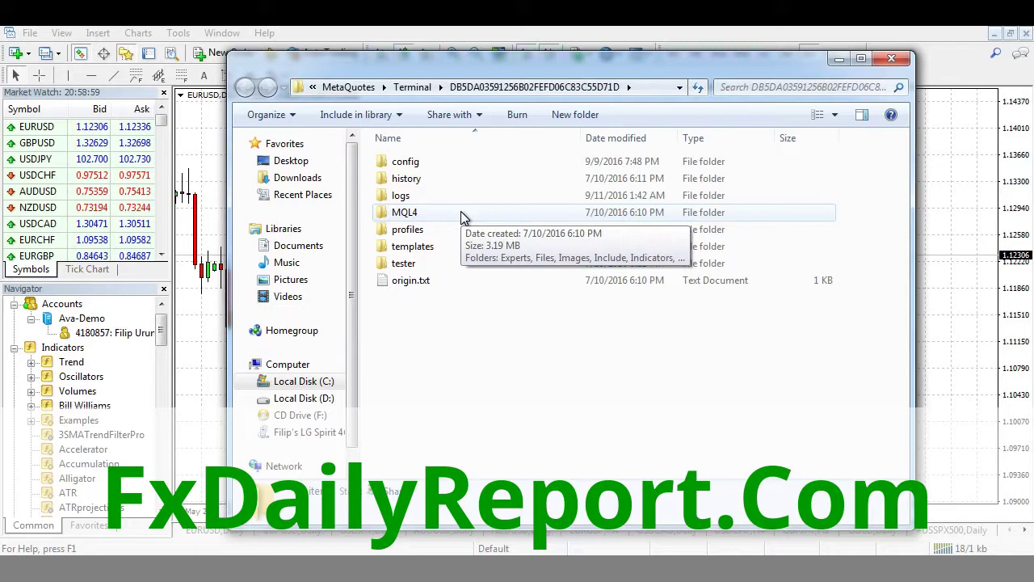
Go into MQL4\Indicators in the data folder and bring the WinRAR window back up.
click(461, 214)
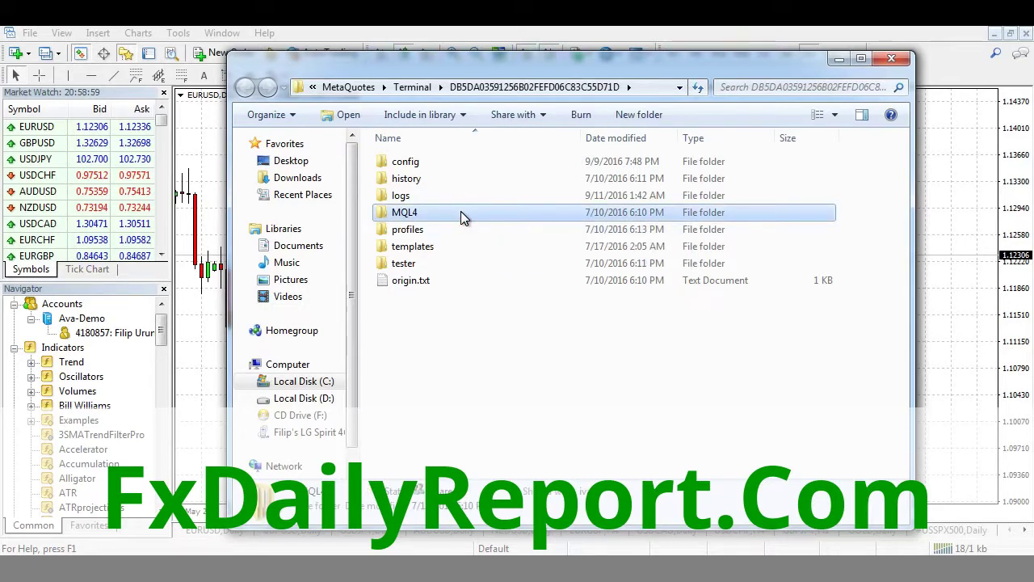
double_click(462, 215)
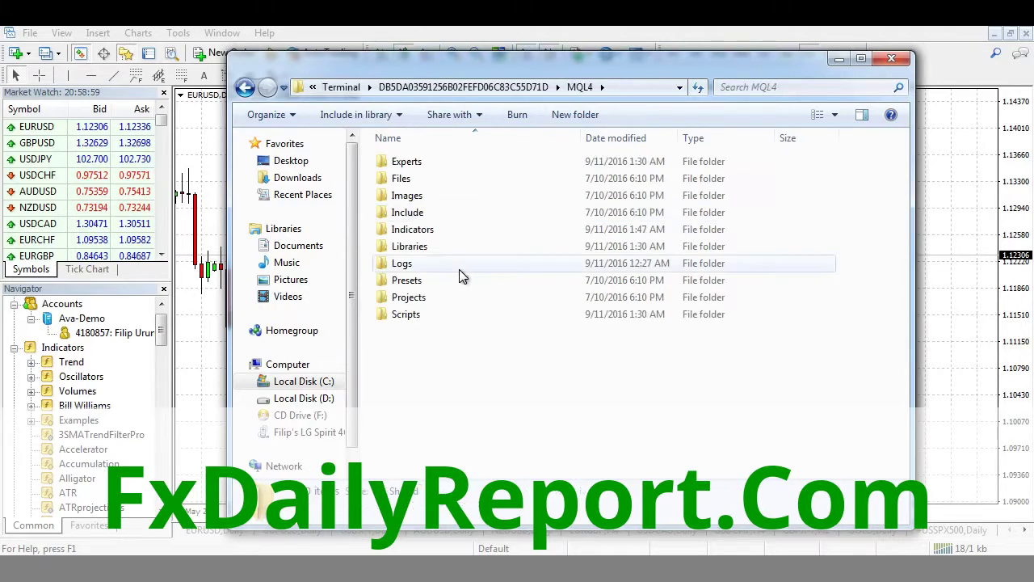
double_click(461, 229)
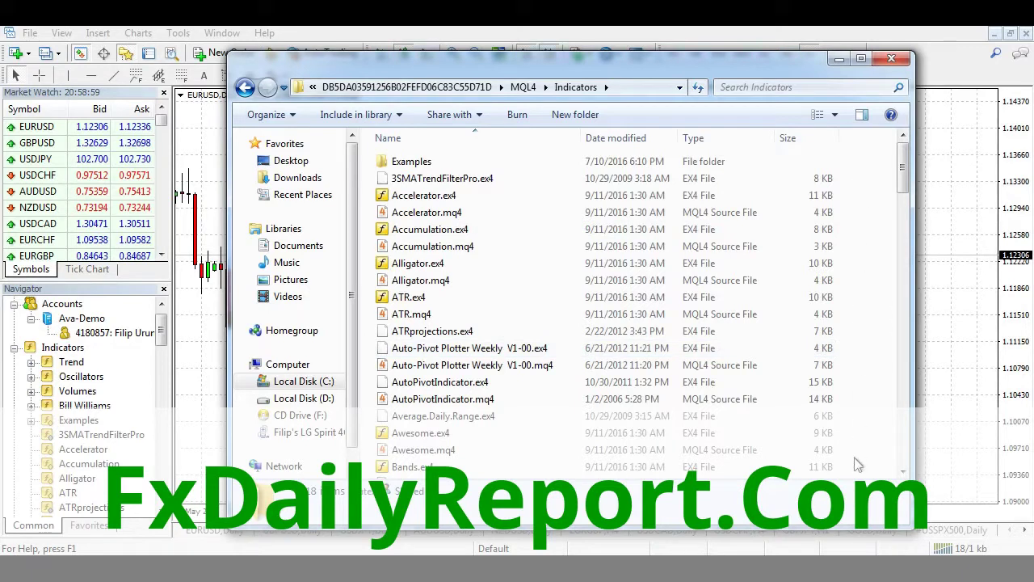
scroll(877, 365, down, 15)
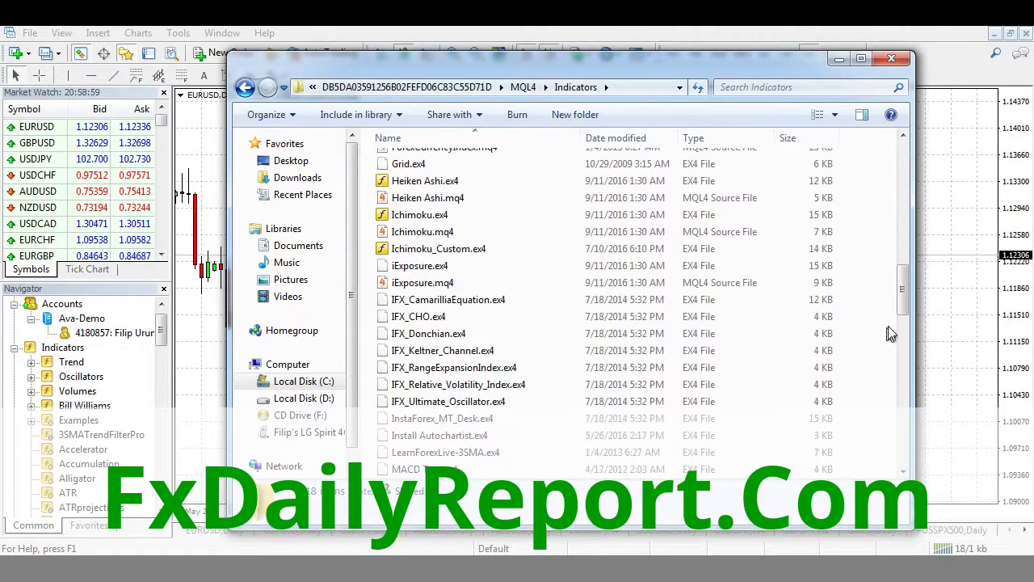
drag(902, 314, 899, 188)
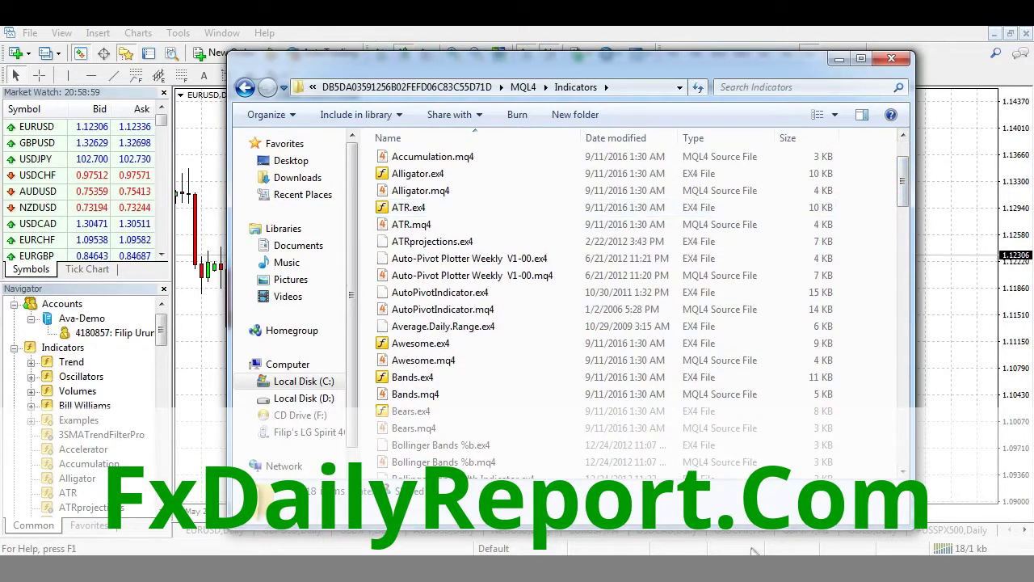
Drag elliott_wave_oscillator.mq4 from WinRAR into MQL4\Indicators, then return to MetaTrader 4.
click(779, 510)
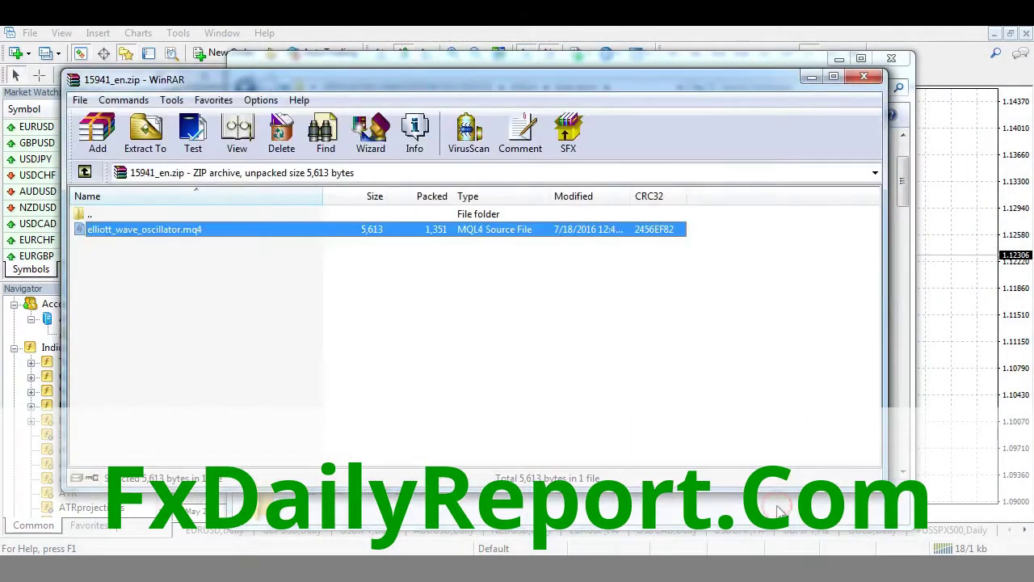
drag(160, 227, 857, 355)
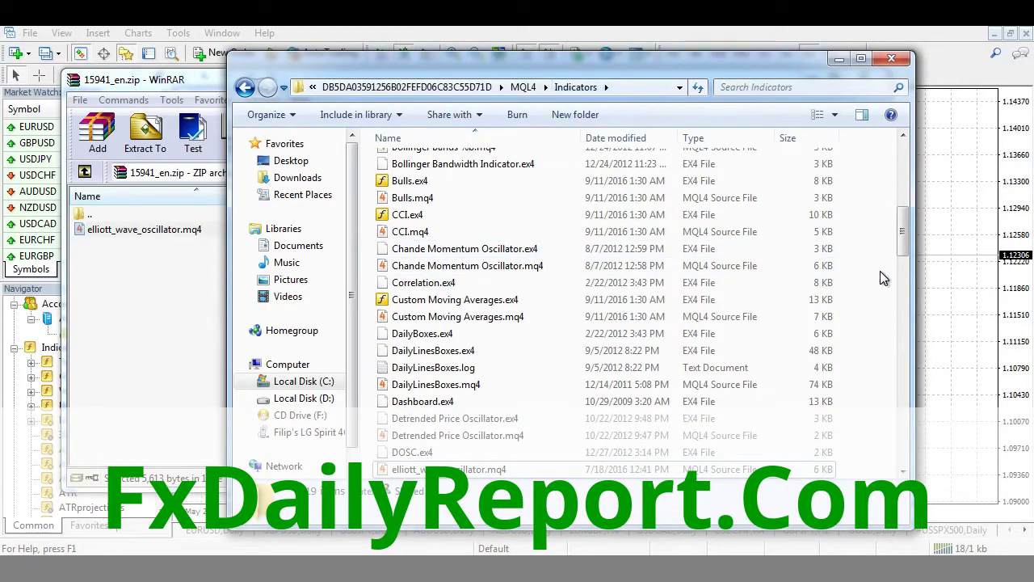
click(874, 29)
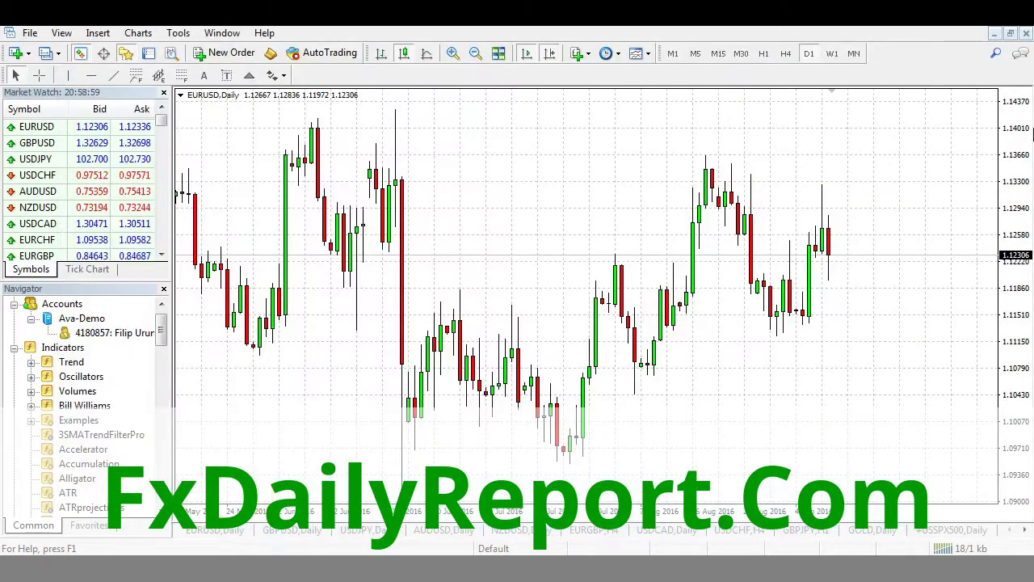
click(1016, 26)
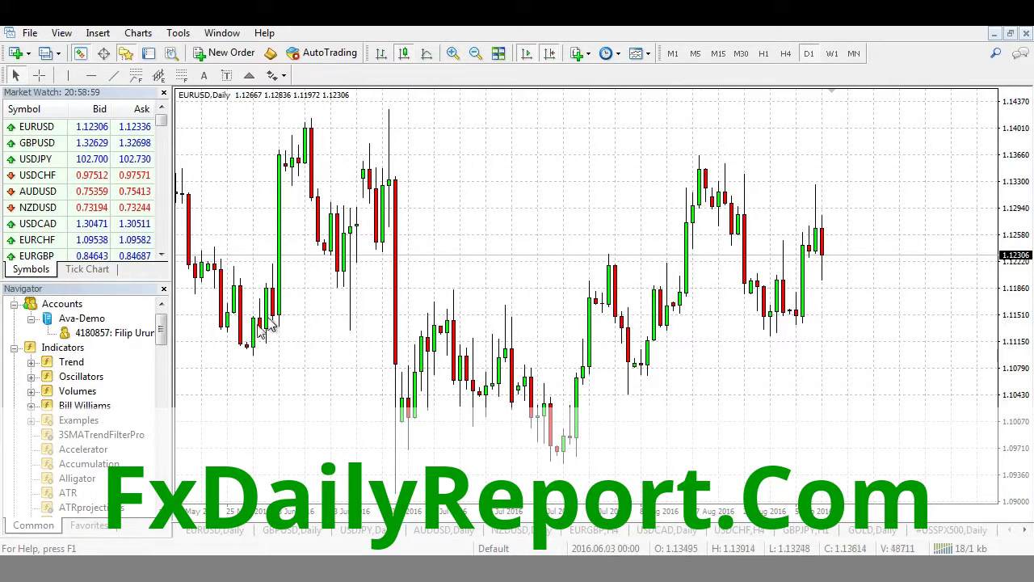
Add the custom elliott_wave_oscillator indicator to the EURUSD chart via Insert > Indicators > Custom.
click(100, 34)
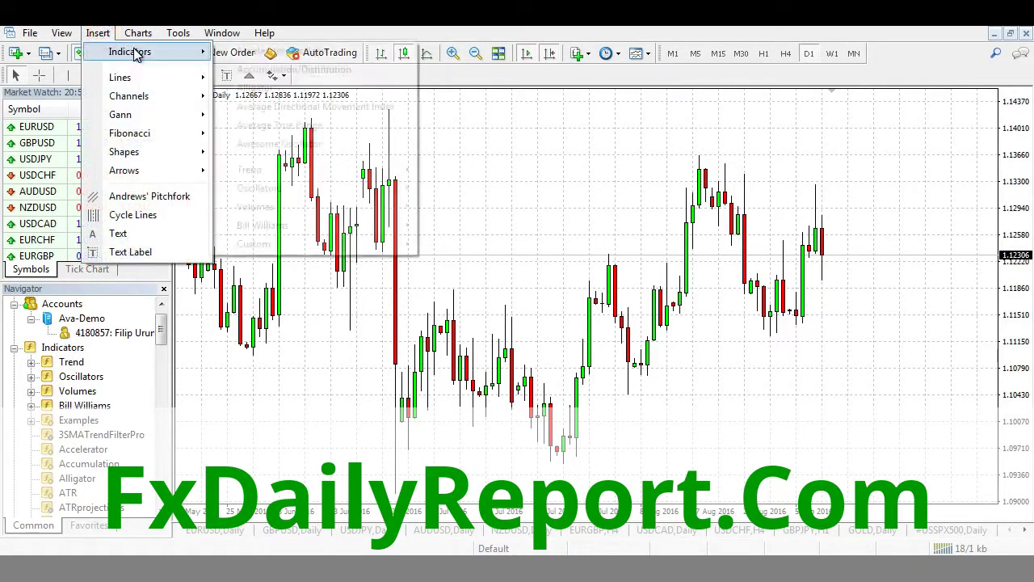
click(127, 51)
click(339, 247)
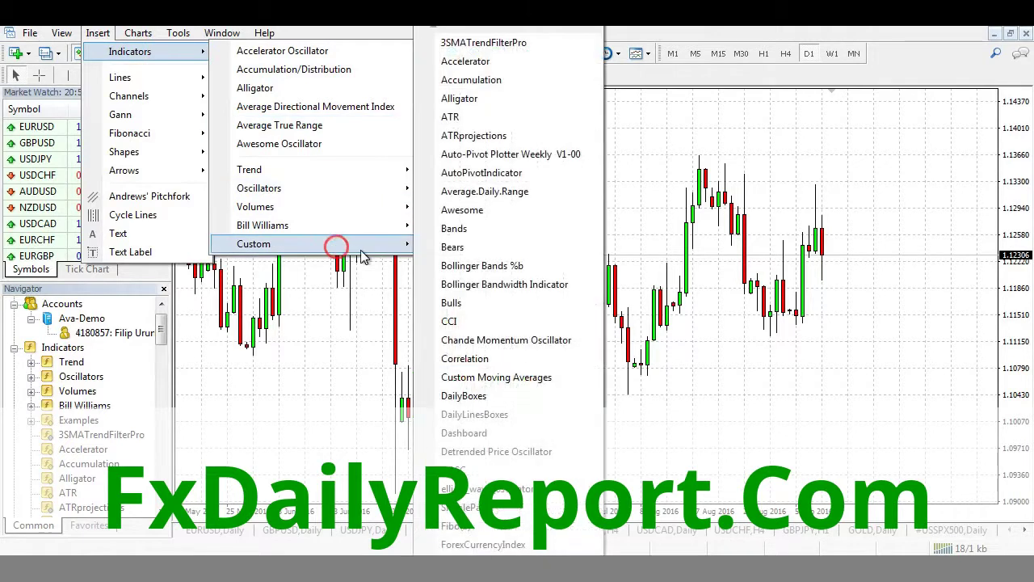
click(555, 495)
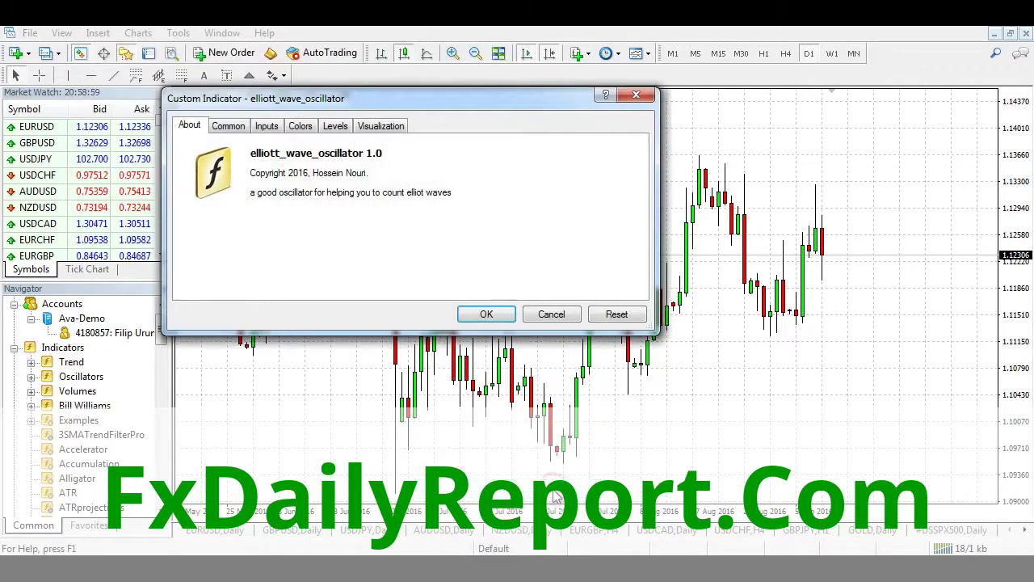
click(489, 312)
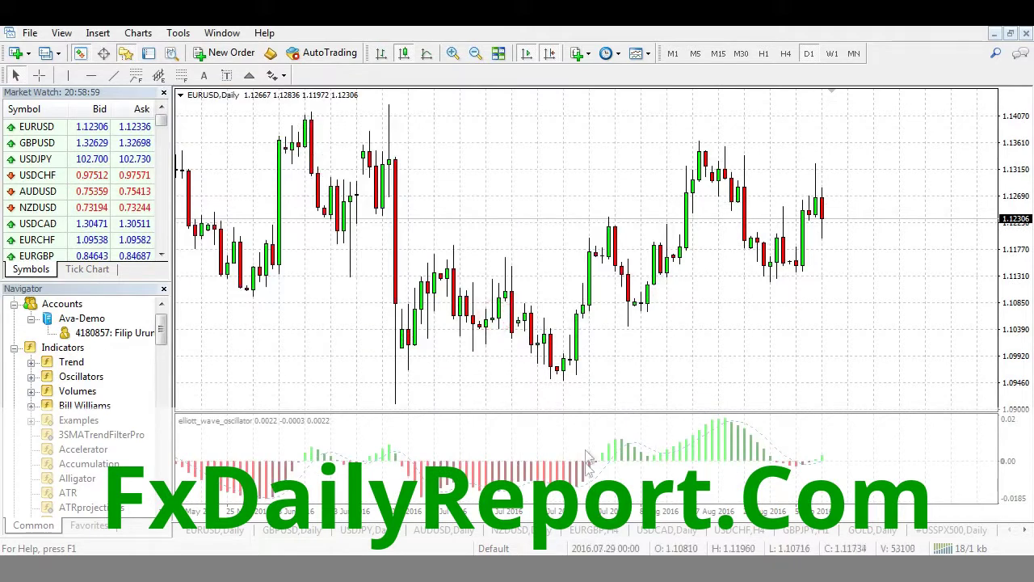
Shorten the oscillator subwindow and select elliott_wave_oscillator in the Navigator's indicator list.
drag(623, 413, 630, 430)
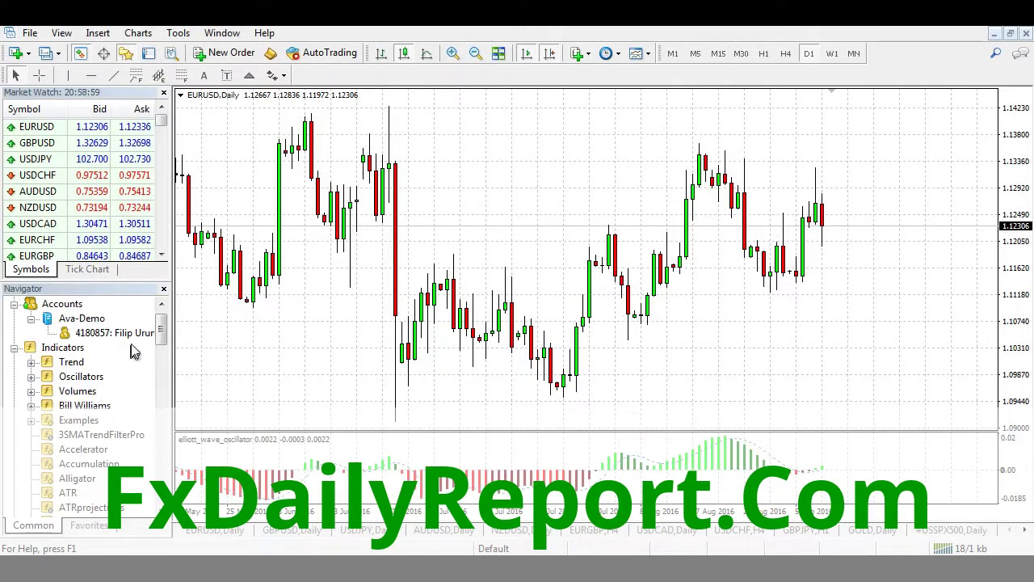
drag(161, 327, 160, 365)
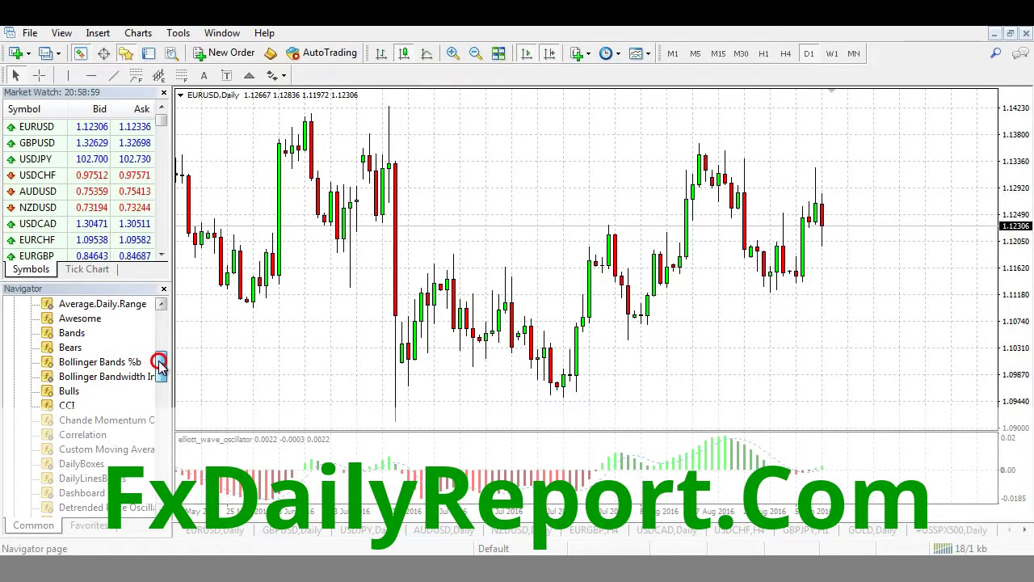
drag(160, 365, 159, 394)
click(121, 390)
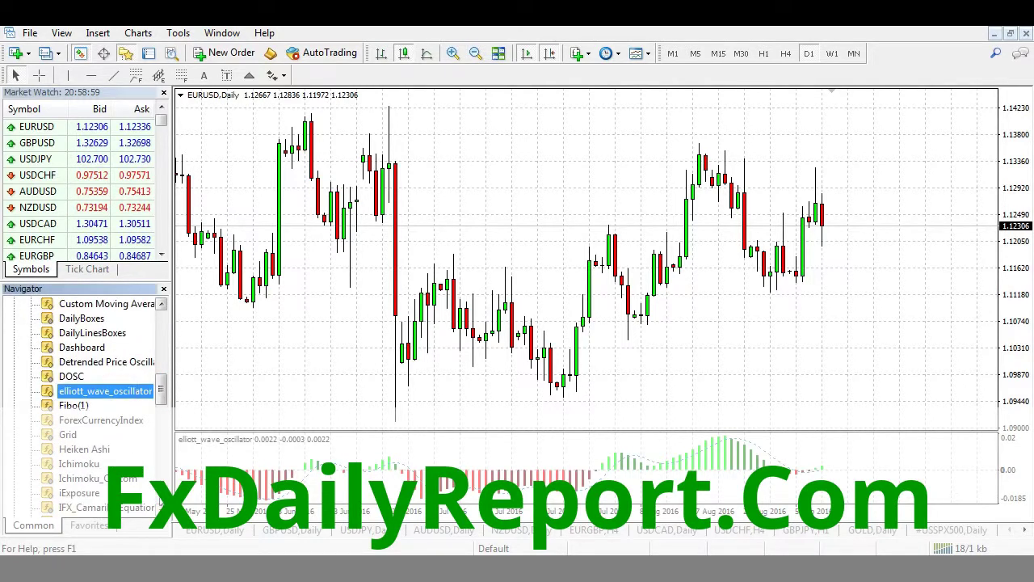
click(314, 360)
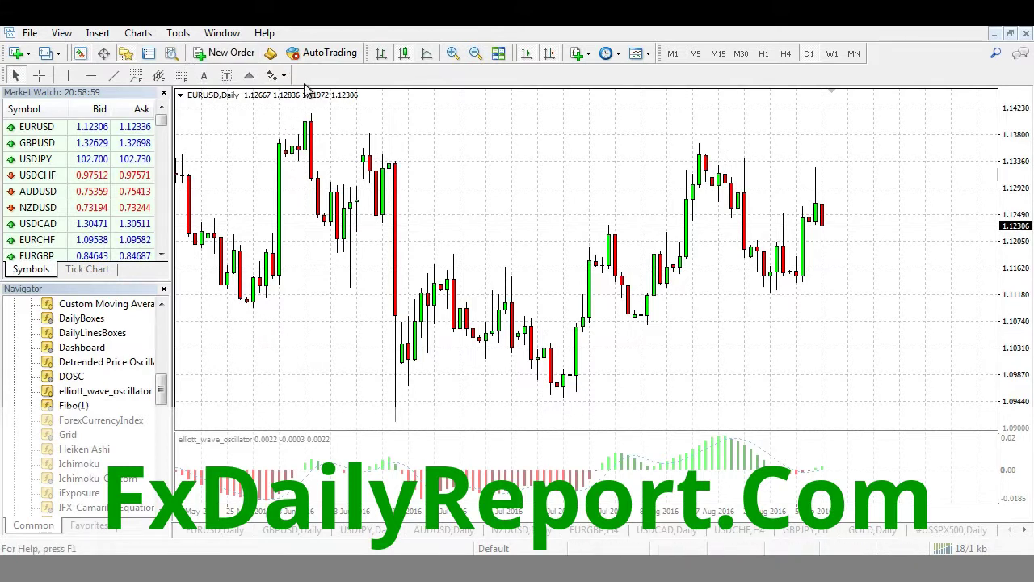
Launch MetaEditor and bring up the context menu of its Indicators folder.
click(272, 55)
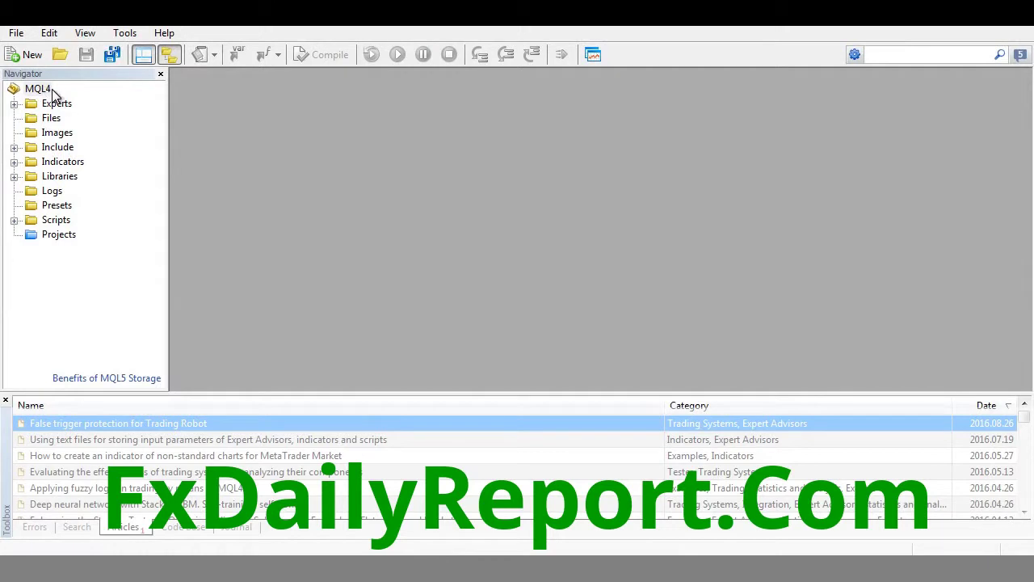
click(72, 164)
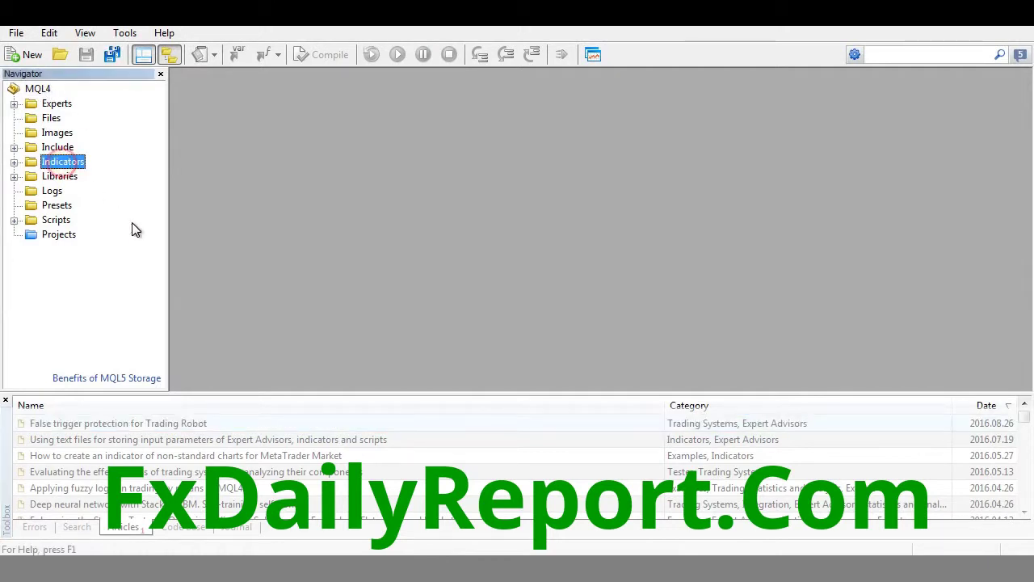
right_click(69, 158)
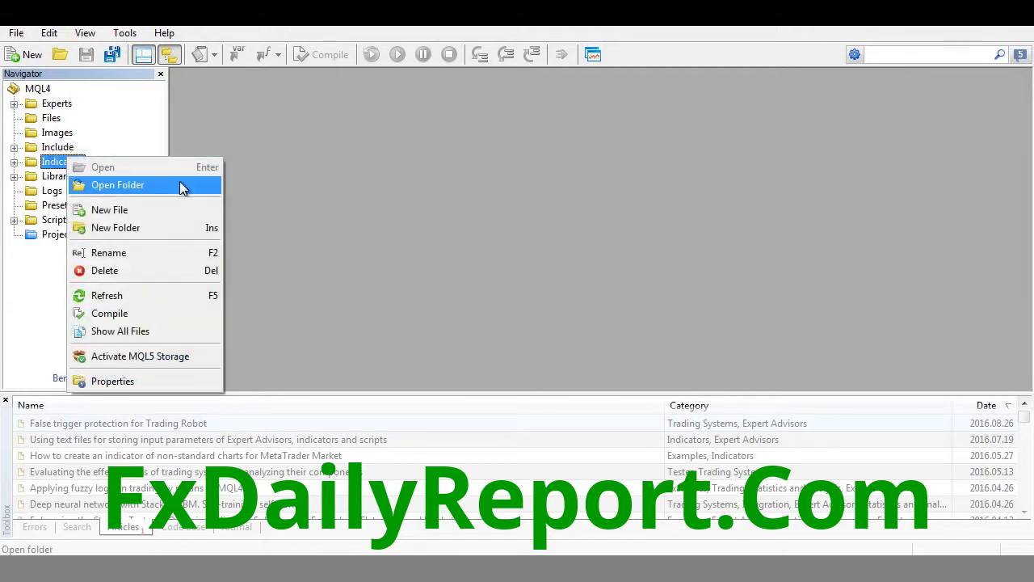
Open MQL4\Indicators in Explorer and compare it with the WinRAR archive window.
click(181, 186)
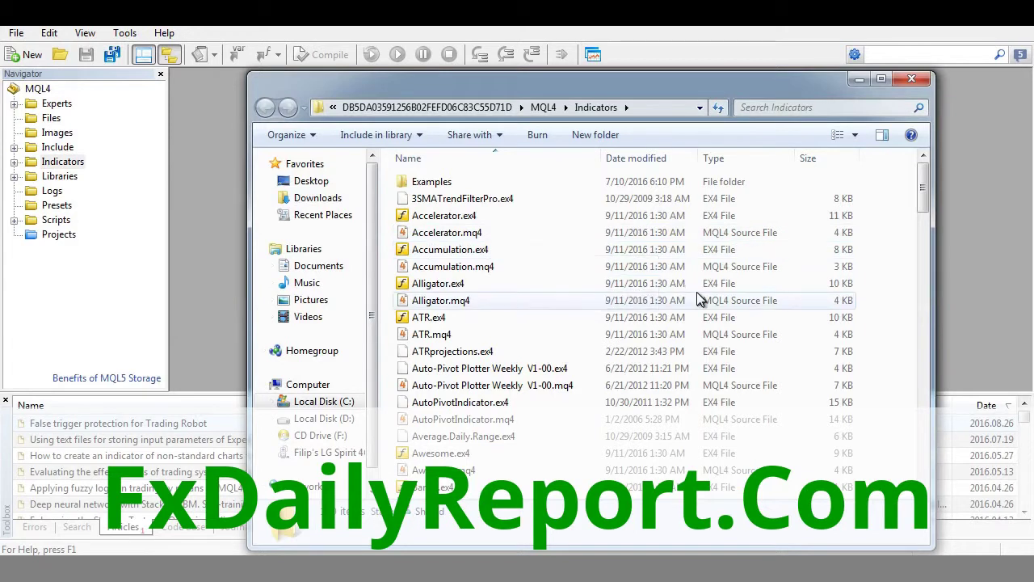
click(878, 307)
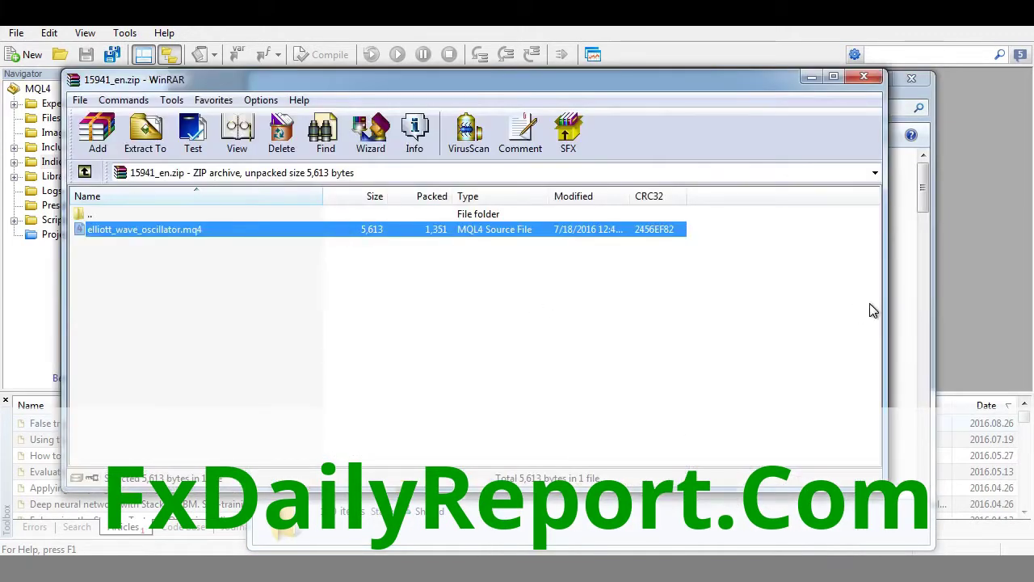
click(898, 304)
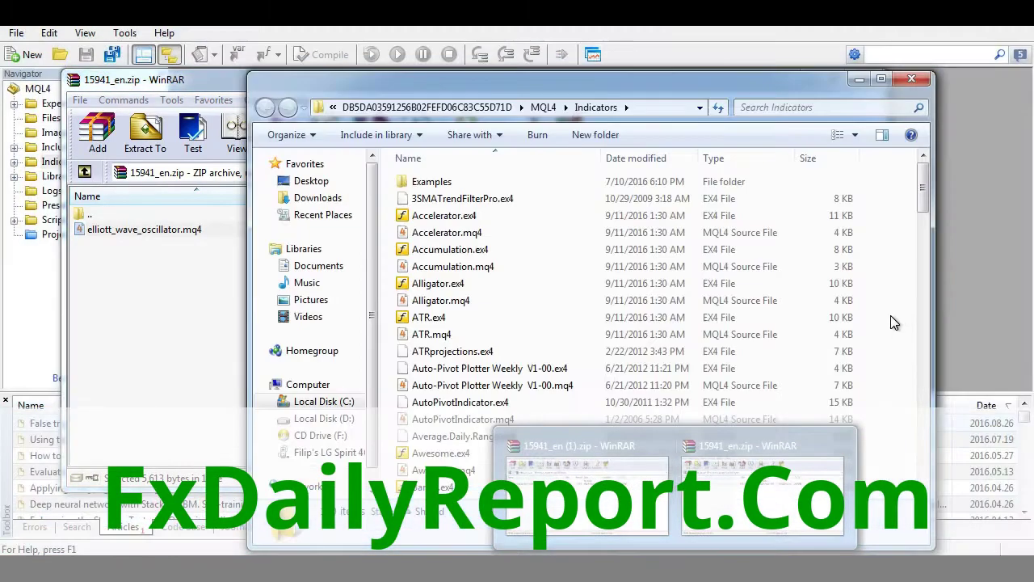
click(891, 317)
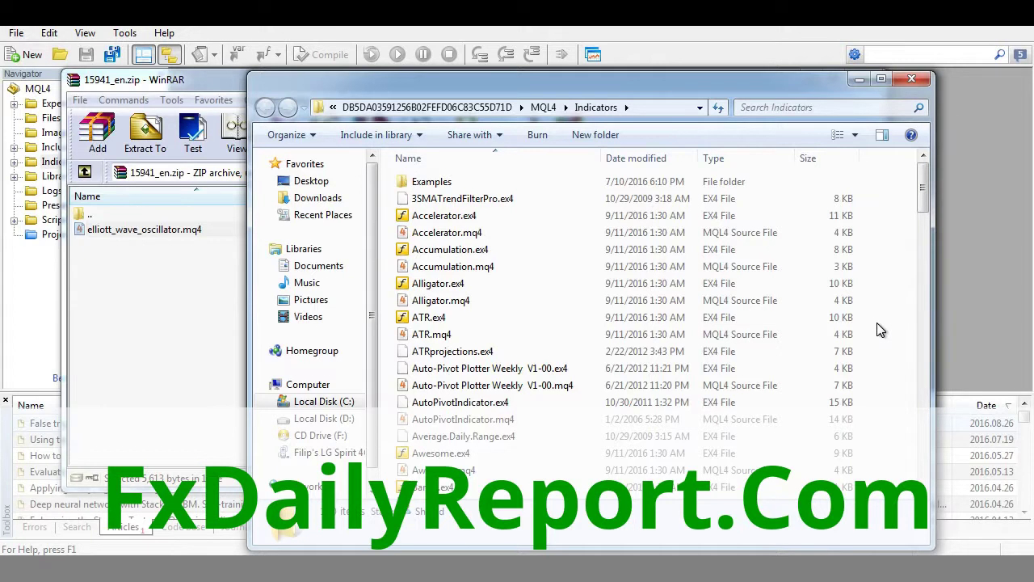
Return through MetaEditor to the EURUSD chart showing the oscillator subwindow.
click(784, 28)
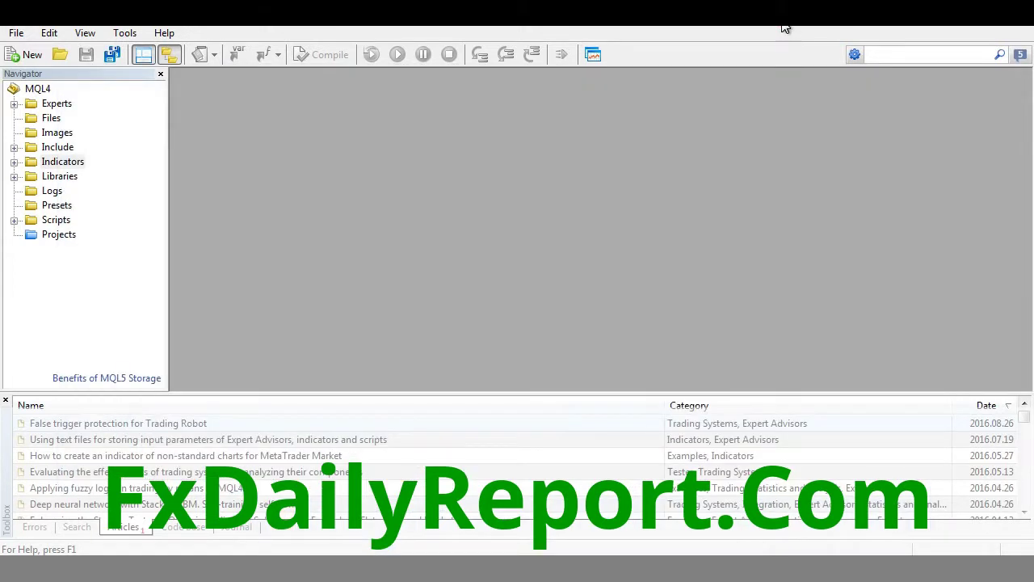
click(1029, 28)
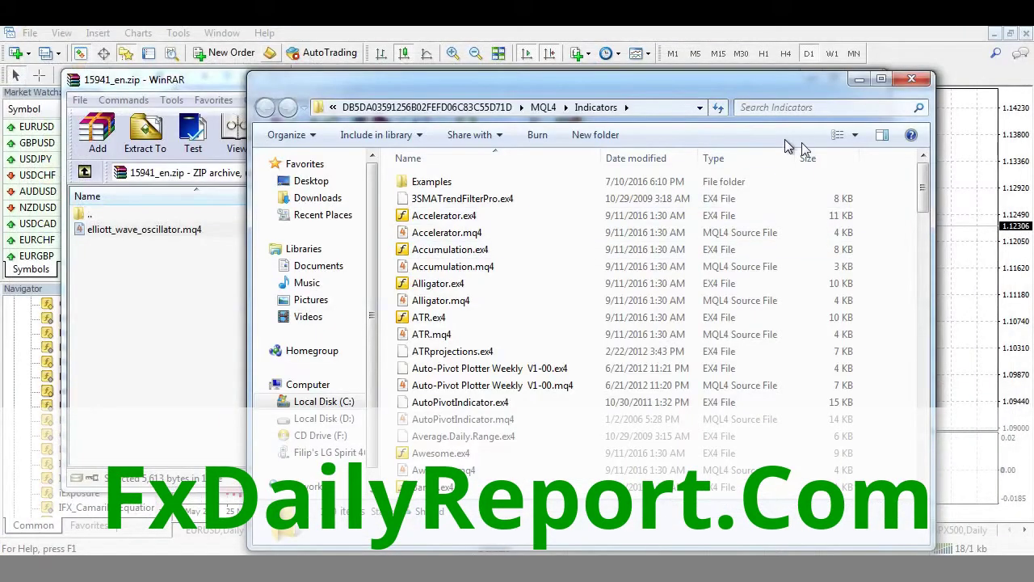
click(969, 189)
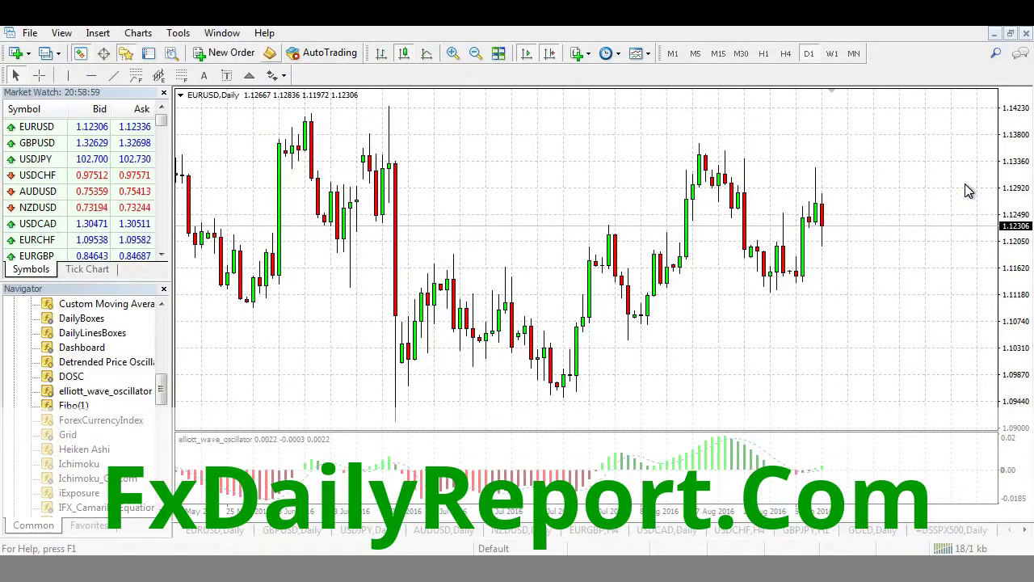